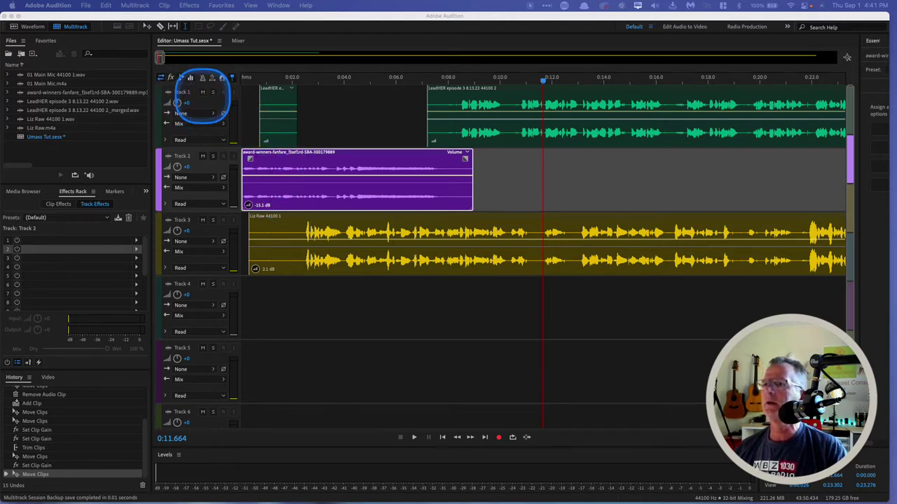
# - Mute Track 1 and Track 2, and play Track 3 on its own from just before 0:02
pyautogui.click(202, 92)
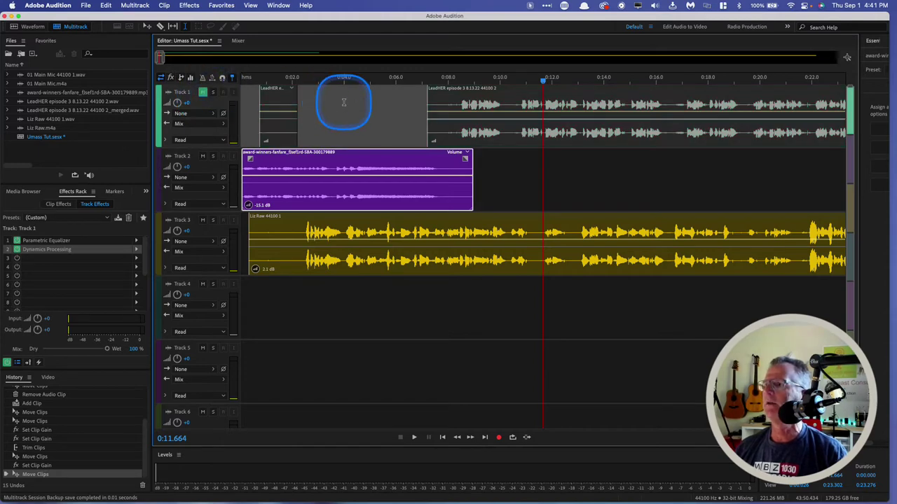
pyautogui.click(203, 156)
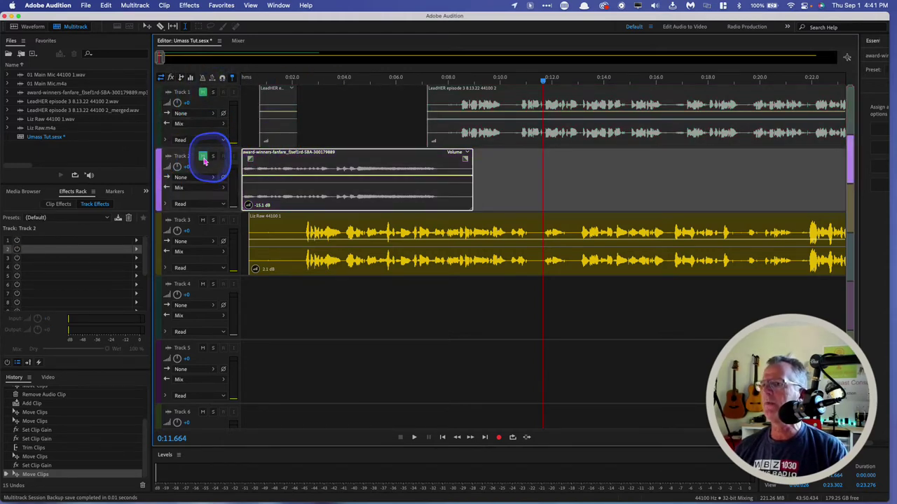
pyautogui.click(285, 133)
pyautogui.press('space')
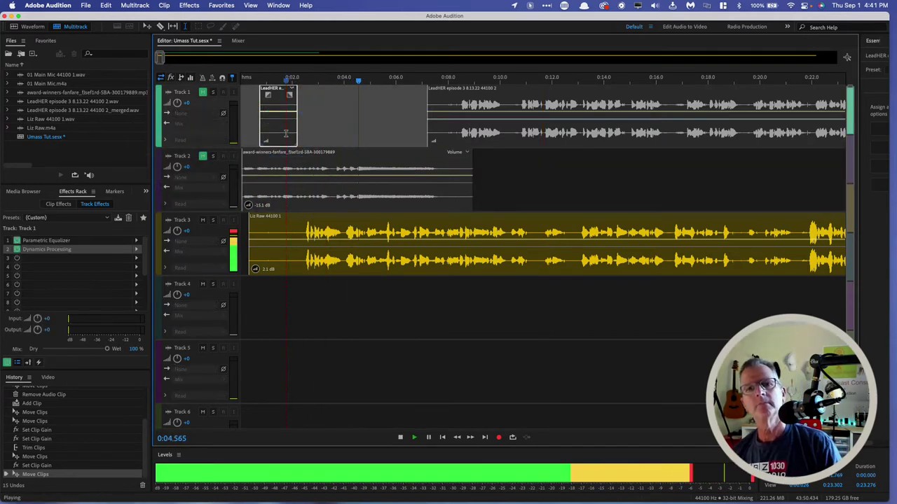
pyautogui.press('space')
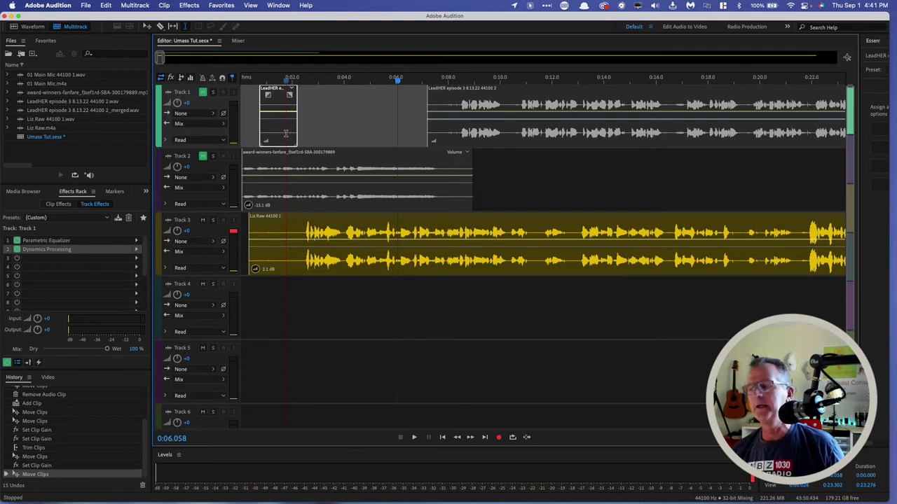
# - Listen to Track 3 at several passages between about 0:10 and 0:22 for background noise in the speech pauses
pyautogui.click(504, 223)
pyautogui.press('space')
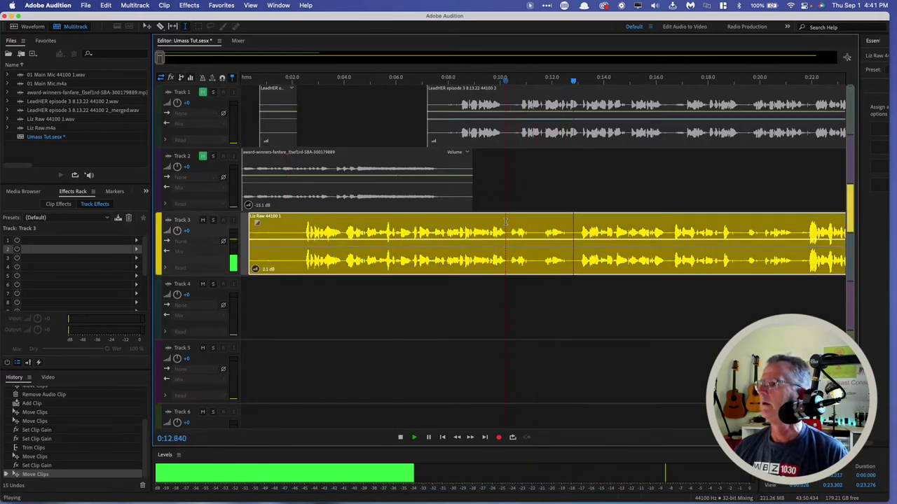
pyautogui.press('space')
pyautogui.click(552, 223)
pyautogui.press('space')
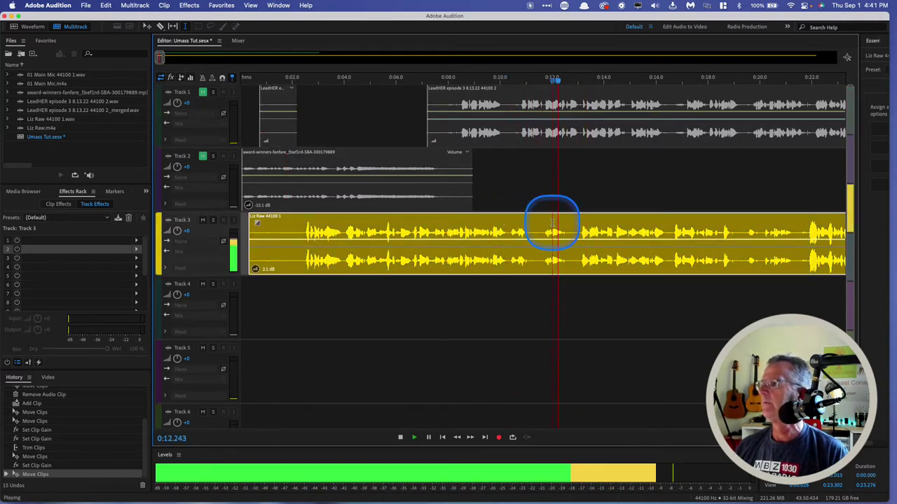
pyautogui.hscroll(2, 588, 231)
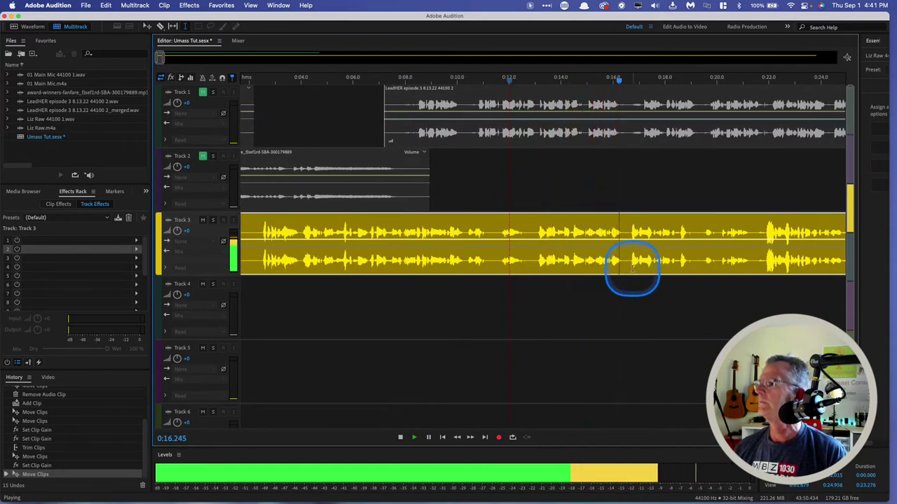
pyautogui.press('space')
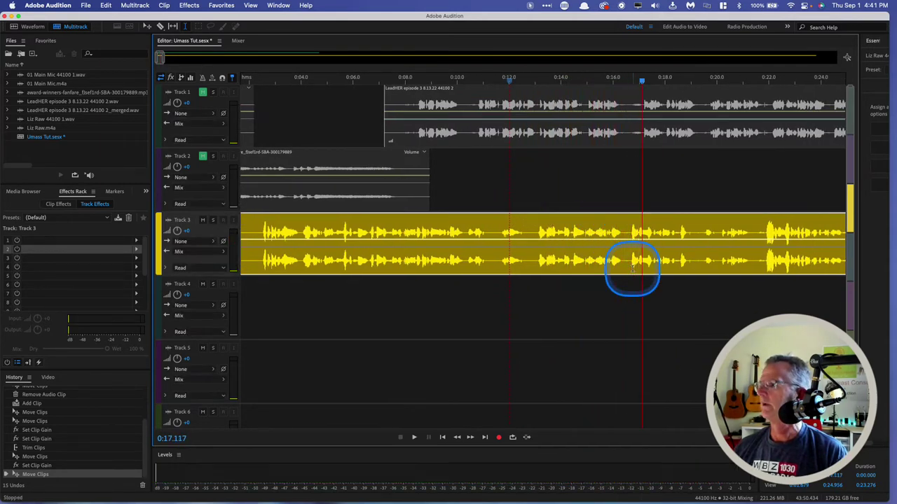
pyautogui.click(619, 198)
pyautogui.press('space')
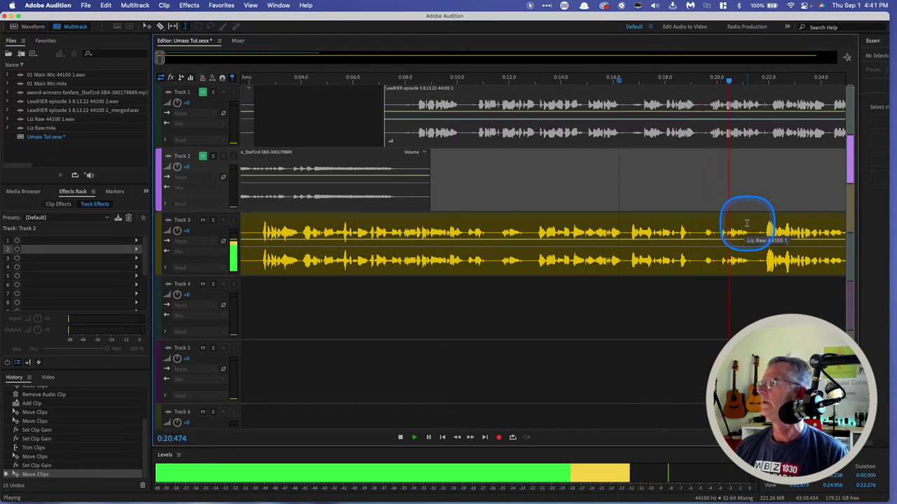
pyautogui.press('space')
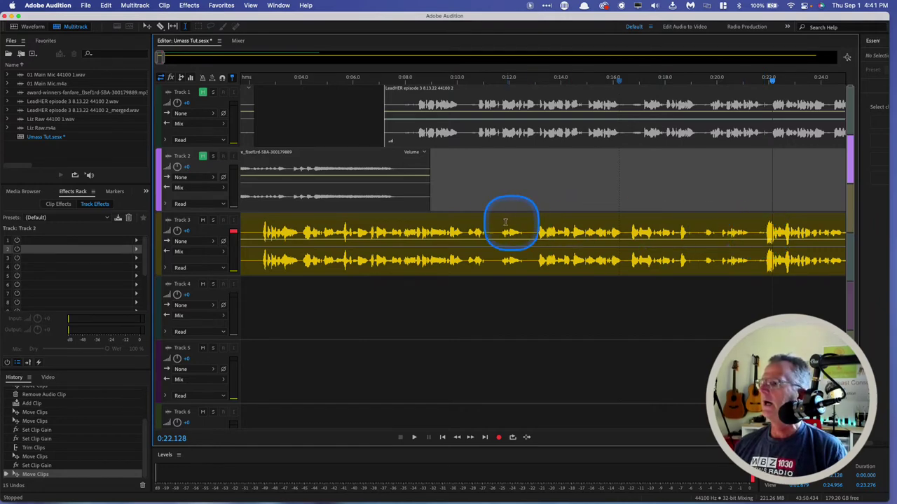
# - Try deleting the short pause between about 0:12.5 and 0:13 from the Track 3 clip
pyautogui.moveTo(536, 228); pyautogui.dragTo(520, 229)
pyautogui.press('Delete')
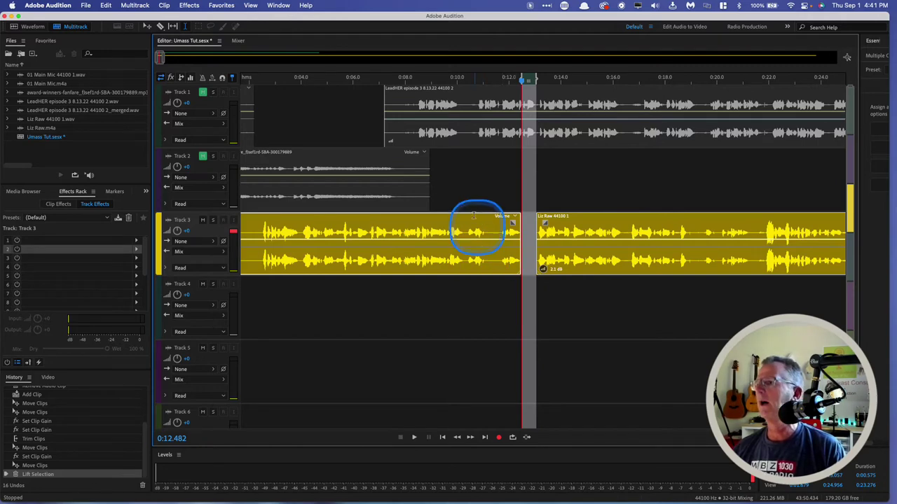
pyautogui.click(40, 466)
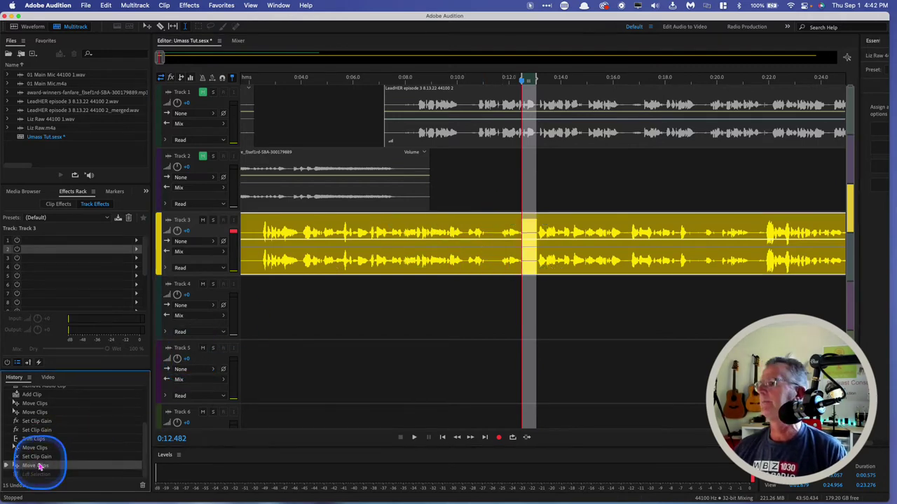
pyautogui.click(498, 231)
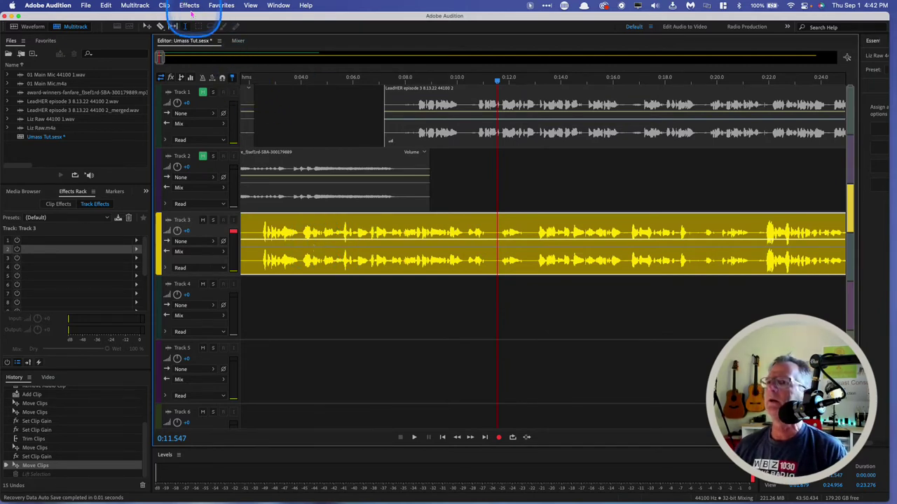
# - Add Dynamics Processing to Track 3's first effect slot and make its curve drop vertically to -100 dB at about -40 dB
pyautogui.click(187, 6)
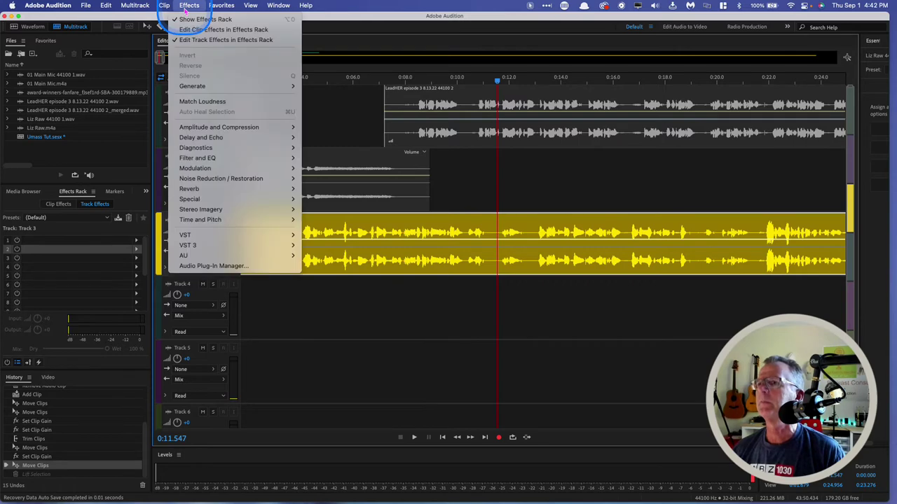
pyautogui.click(188, 8)
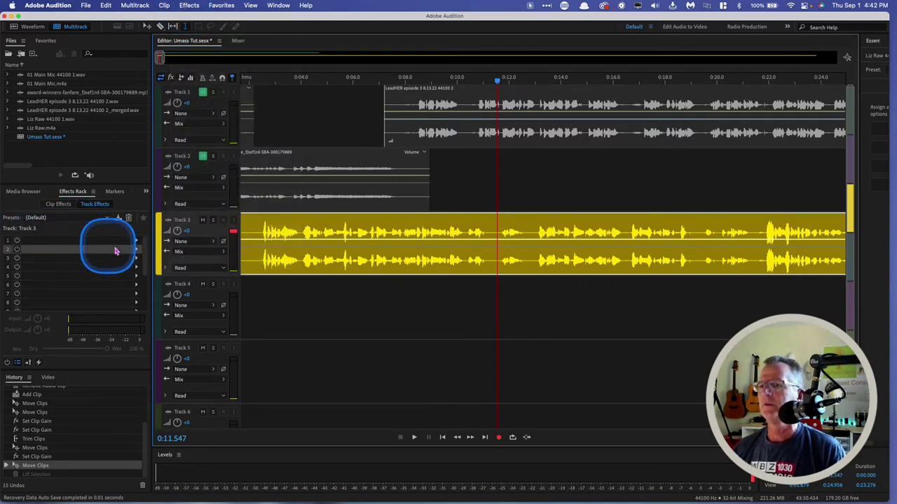
pyautogui.click(136, 241)
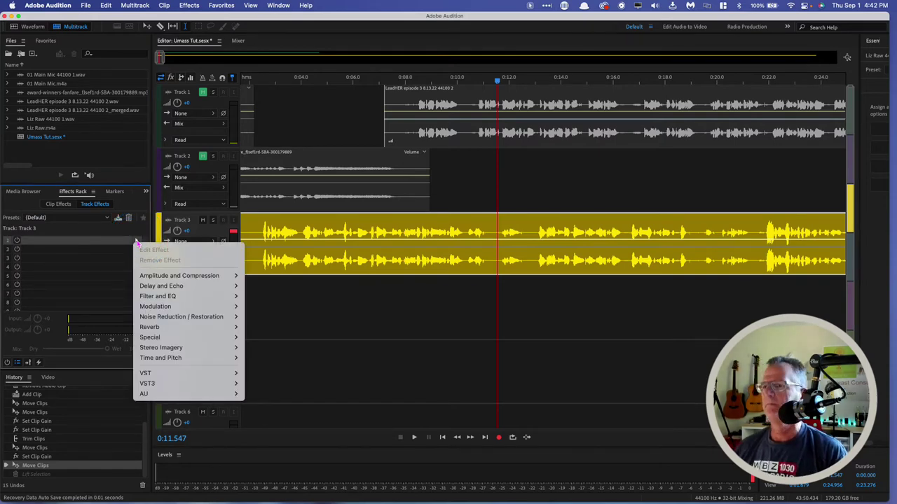
pyautogui.moveTo(154, 278)
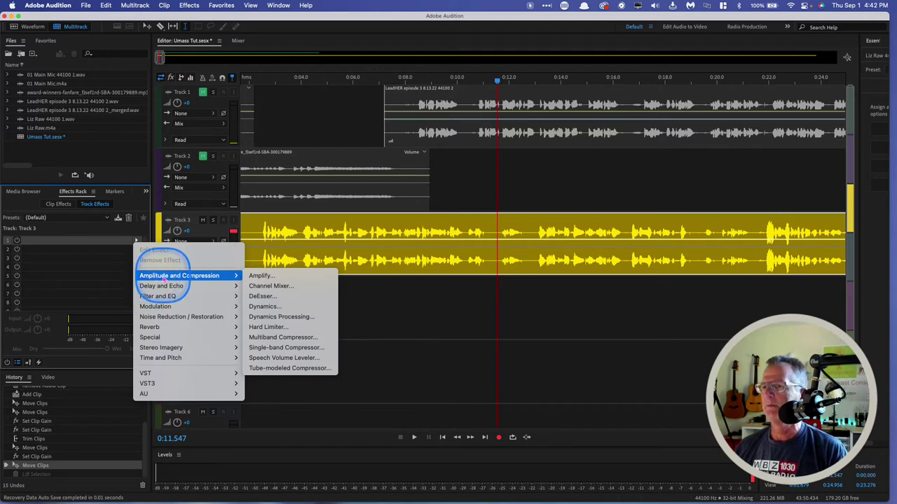
pyautogui.click(262, 317)
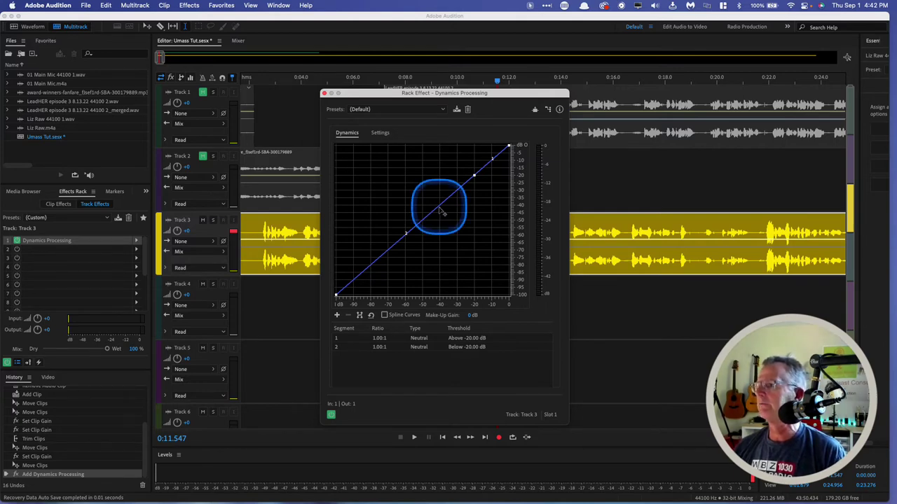
pyautogui.click(439, 209)
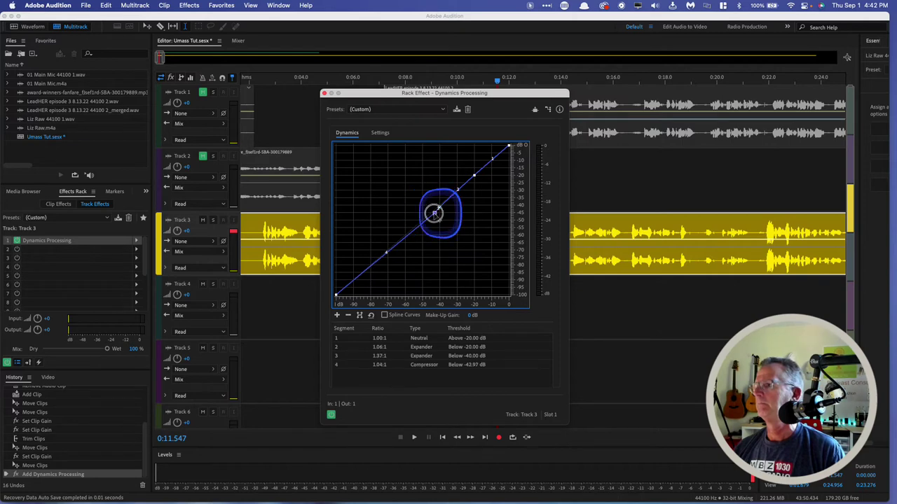
pyautogui.moveTo(437, 212); pyautogui.dragTo(440, 296)
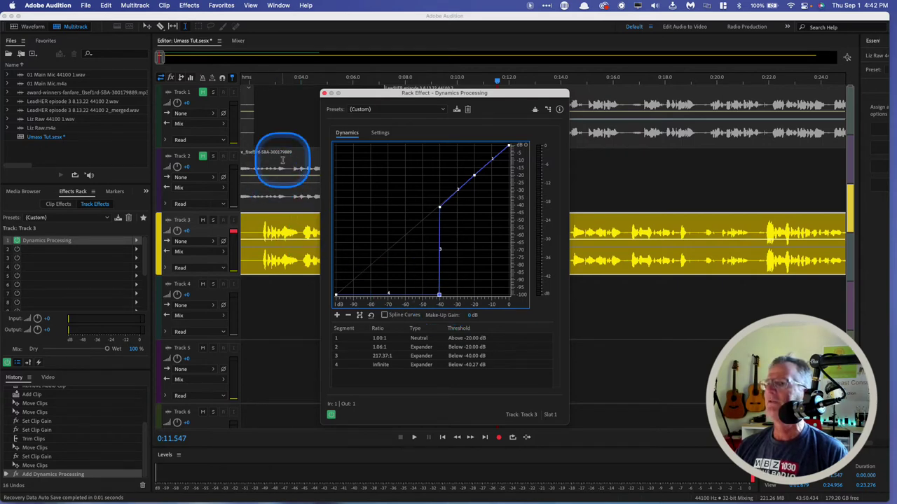
# - Play Track 3 from its opening speech with the gate active and move the effect window clear of the waveform
pyautogui.click(267, 84)
pyautogui.press('space')
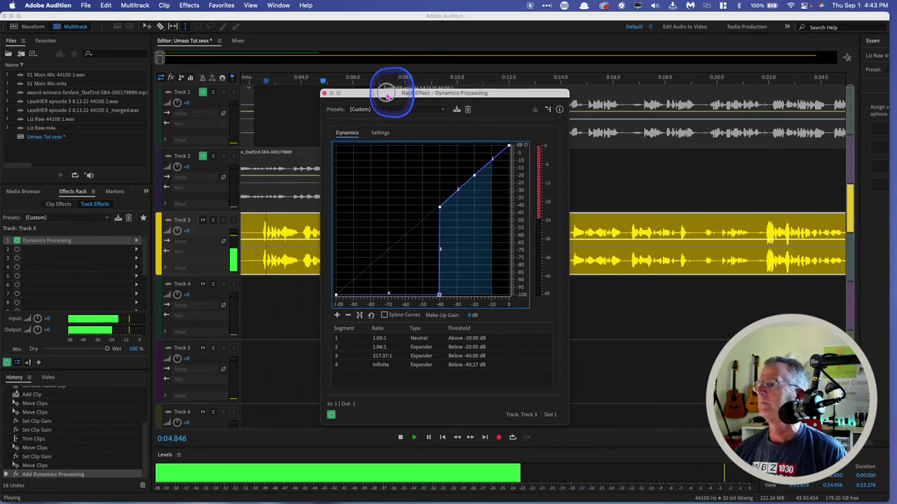
pyautogui.moveTo(386, 93); pyautogui.dragTo(662, 98)
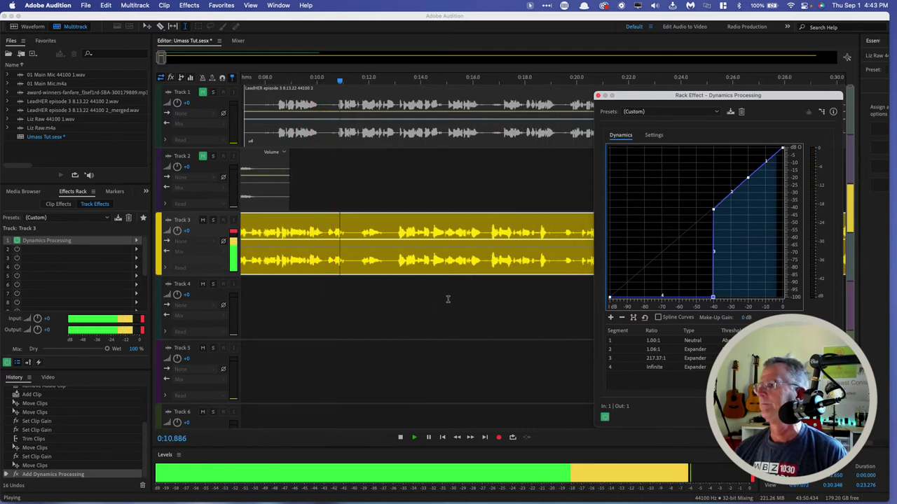
# - Bypass the Dynamics Processing effect and listen to Track 3's ungated pause just after 0:12
pyautogui.click(605, 418)
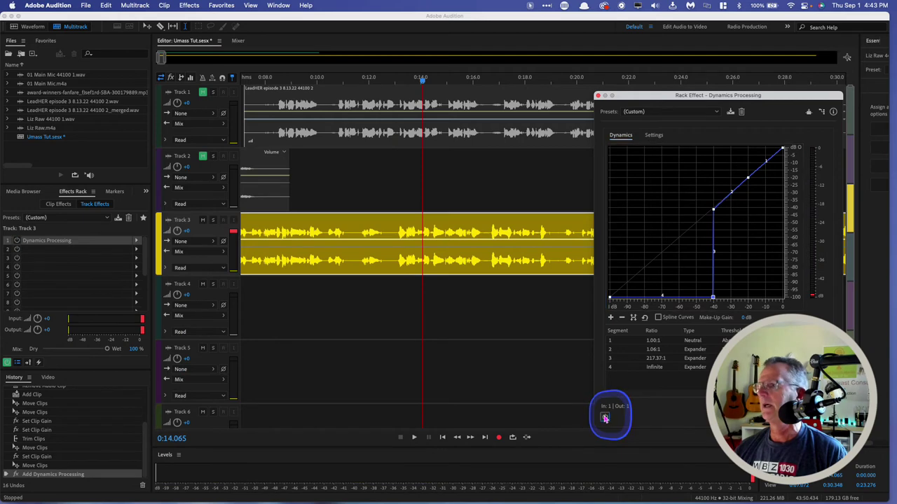
pyautogui.click(374, 187)
pyautogui.press('space')
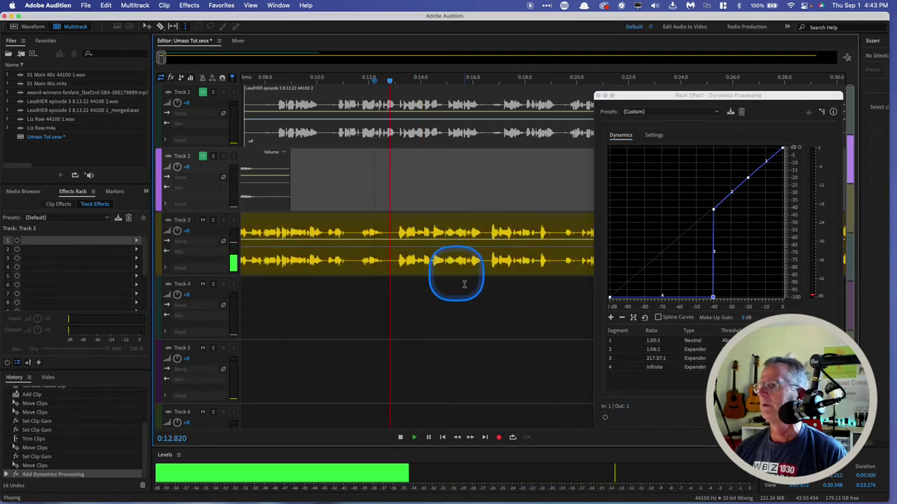
pyautogui.press('space')
pyautogui.click(375, 197)
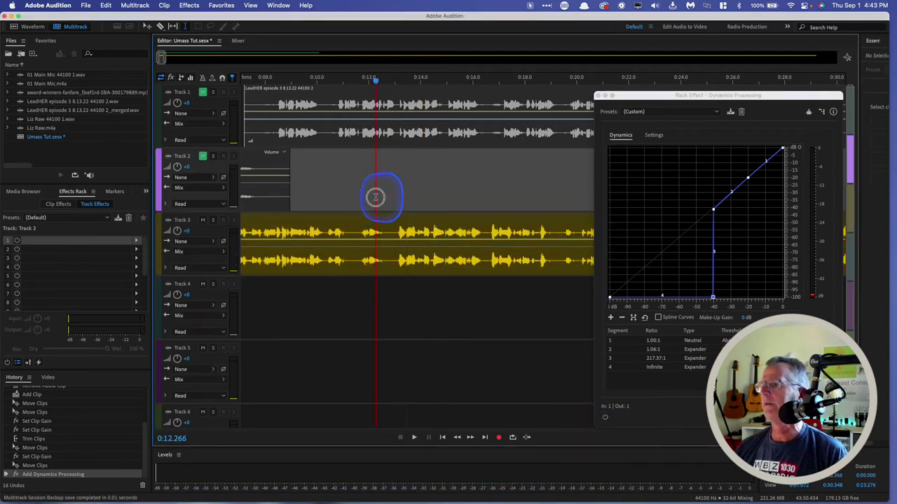
pyautogui.press('space')
pyautogui.press('space')
# - Re-enable Dynamics Processing and listen to the gated Track 3 pauses between about 0:10 and 0:17
pyautogui.click(605, 418)
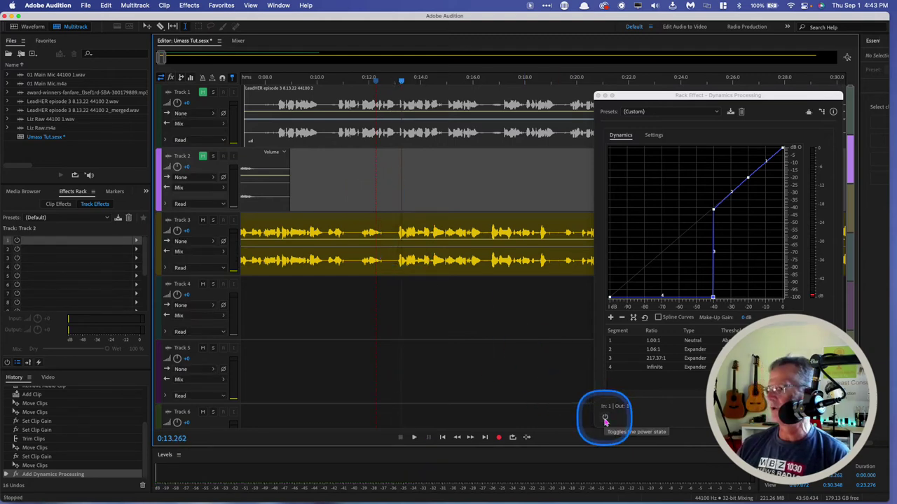
pyautogui.click(605, 418)
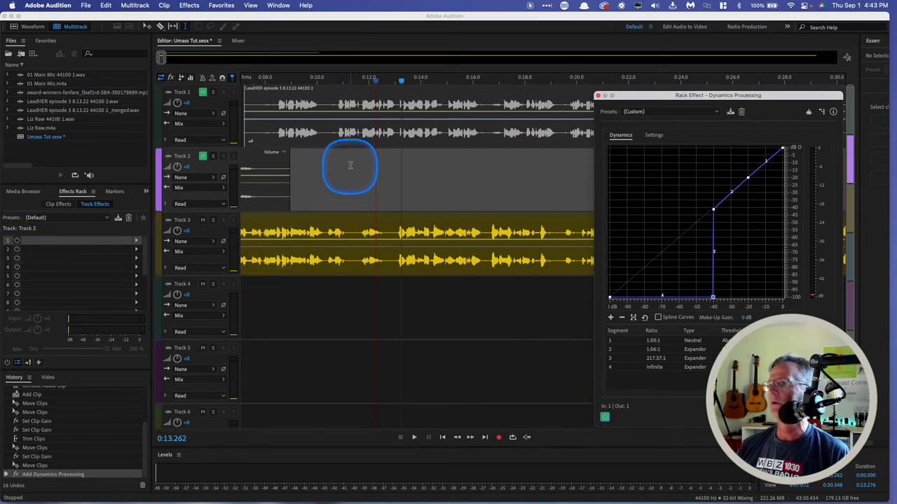
pyautogui.click(333, 81)
pyautogui.press('space')
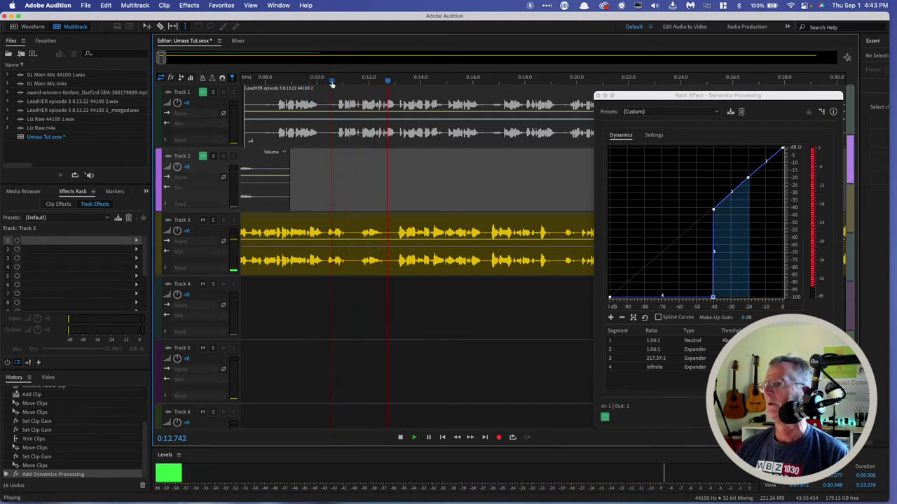
pyautogui.press('space')
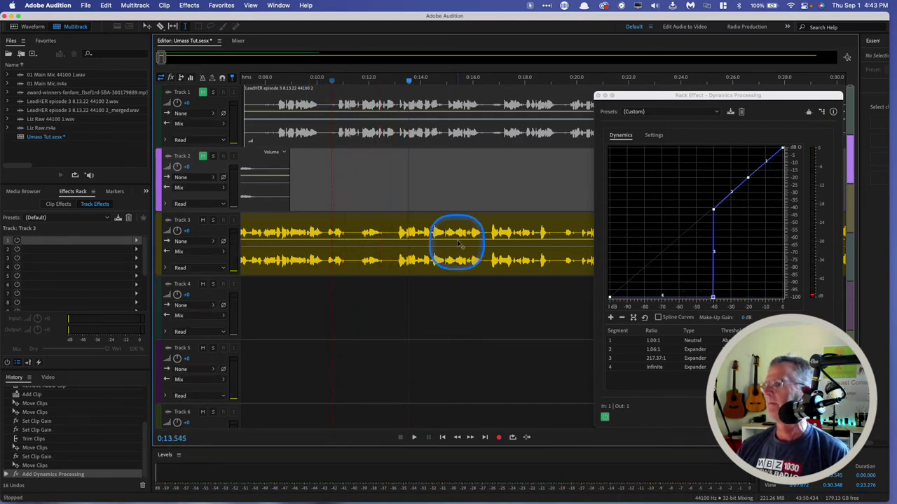
pyautogui.press('space')
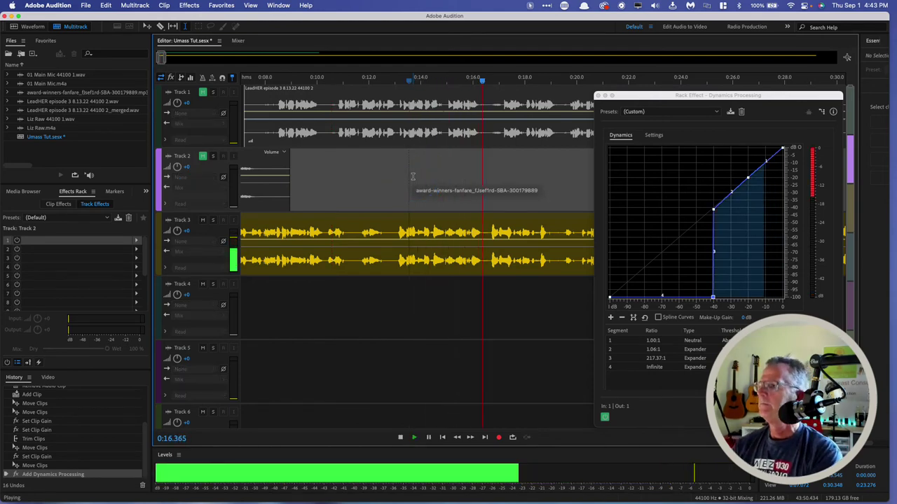
pyautogui.press('space')
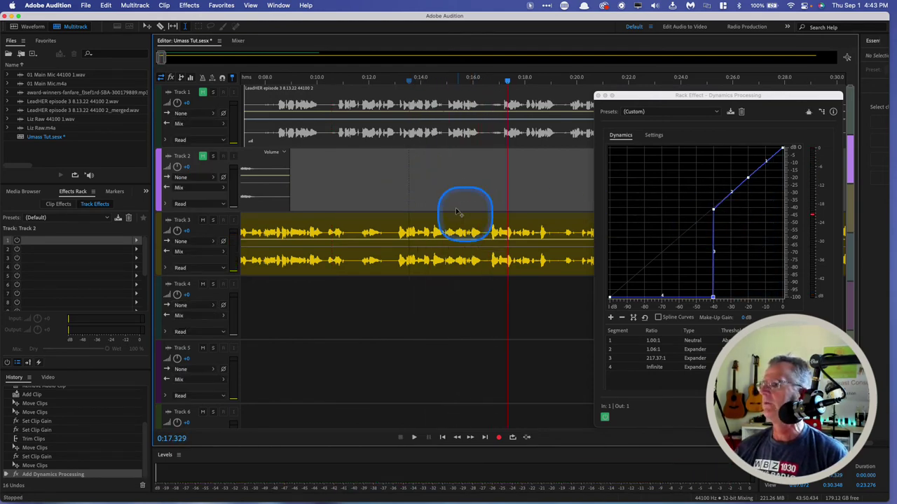
pyautogui.moveTo(465, 220); pyautogui.dragTo(462, 184)
pyautogui.press('space')
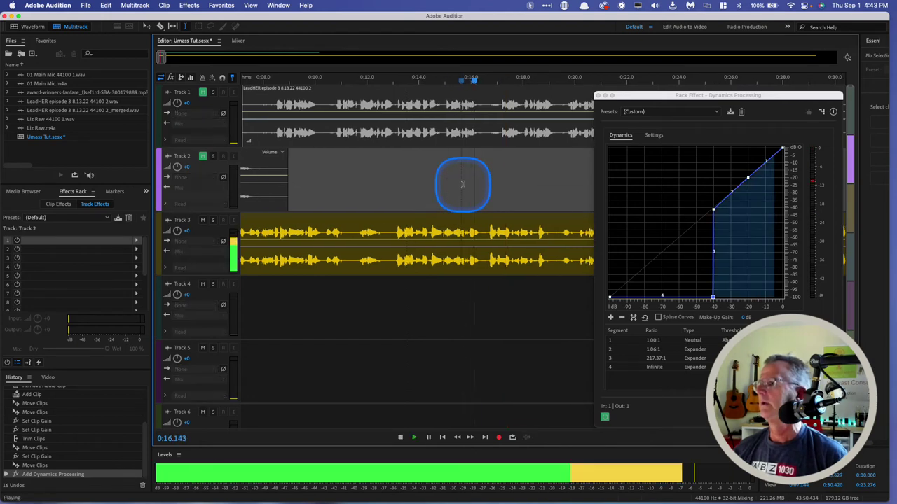
pyautogui.press('space')
# - Raise the gate threshold to about -36 dB by shifting both curve points so the drop stays vertical
pyautogui.click(643, 266)
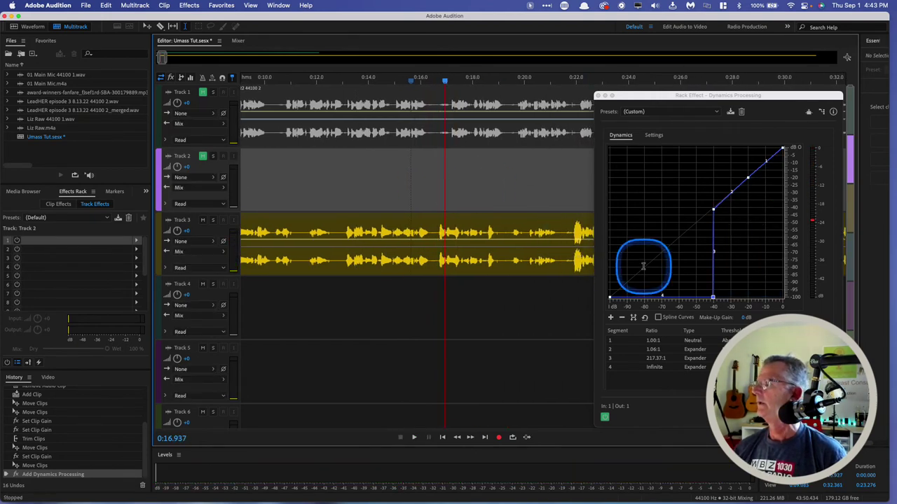
pyautogui.click(713, 209)
pyautogui.moveTo(713, 209); pyautogui.dragTo(719, 202)
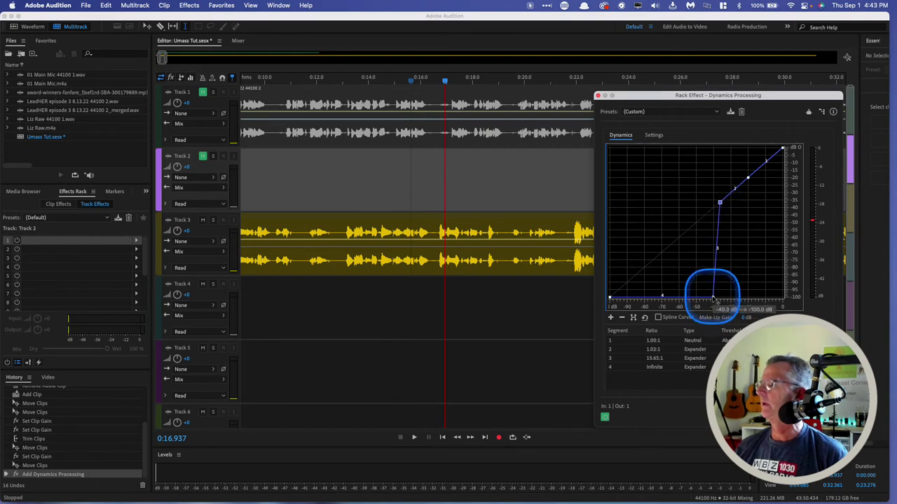
pyautogui.moveTo(713, 298); pyautogui.dragTo(720, 297)
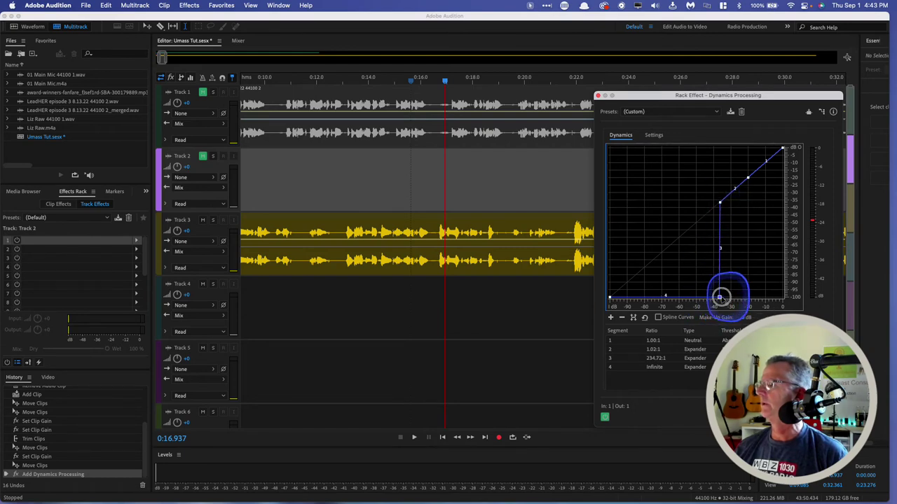
# - Listen to the gated Track 3 speech from about 0:15, then replay the pause just before 0:22
pyautogui.click(403, 174)
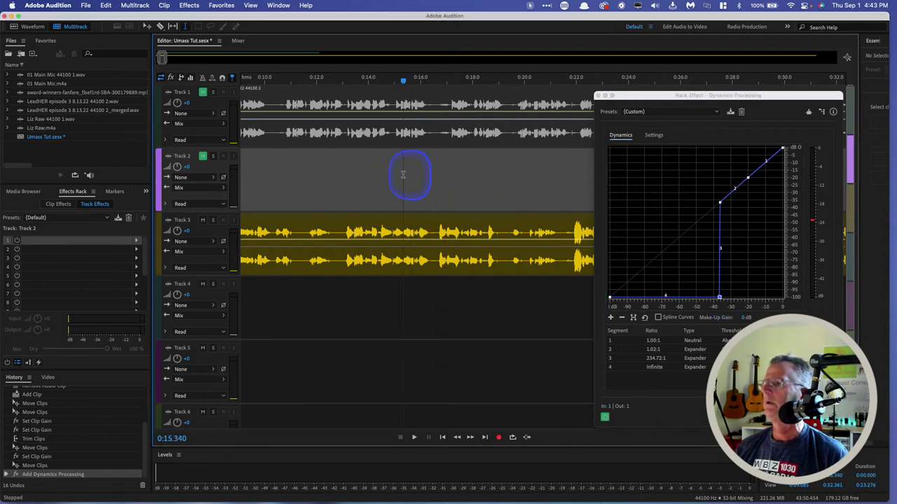
pyautogui.press('space')
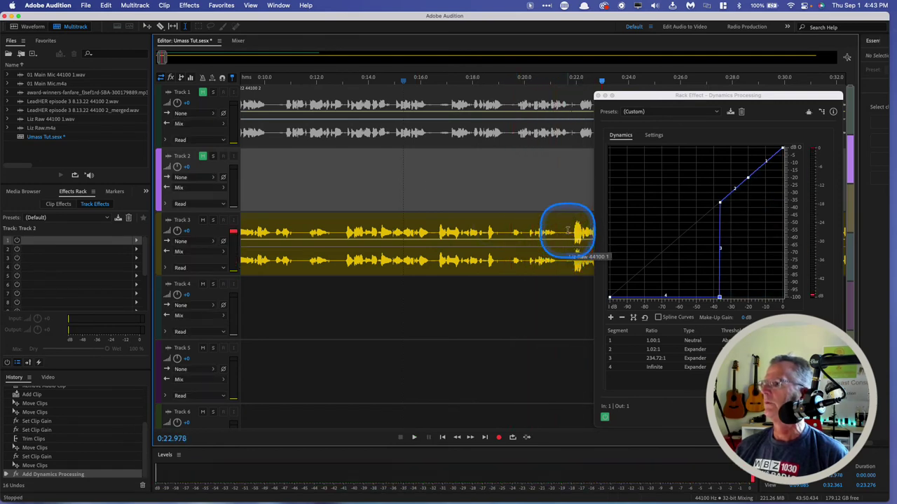
pyautogui.click(565, 219)
pyautogui.press('space')
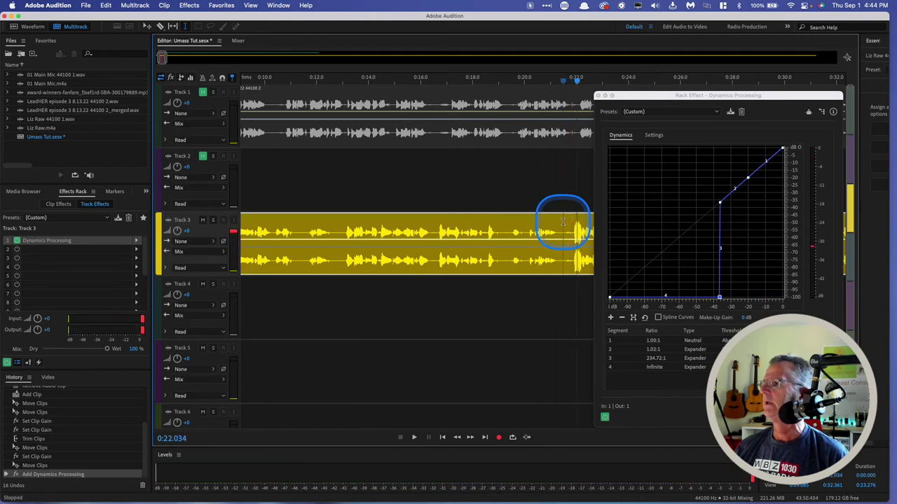
# - Raise the gate threshold to about -33 dB by shifting both curve points, keeping the drop vertical
pyautogui.moveTo(722, 205)
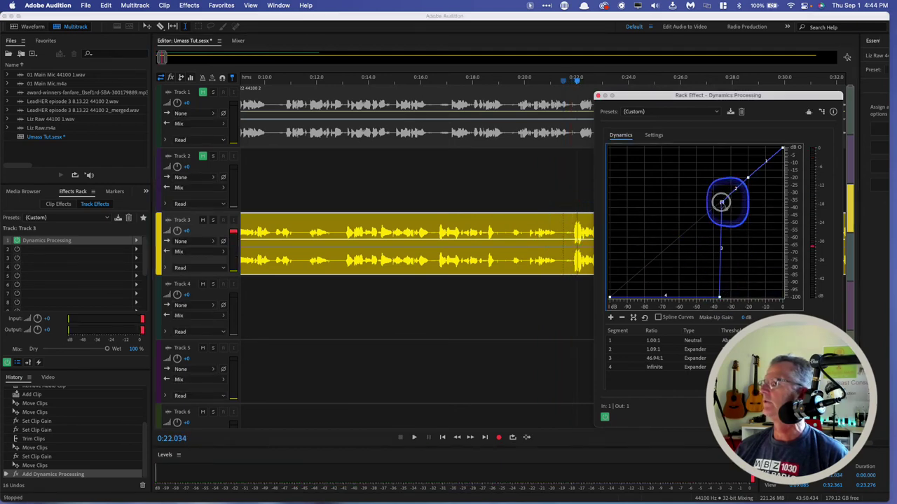
pyautogui.moveTo(721, 201); pyautogui.dragTo(725, 200)
pyautogui.moveTo(725, 301)
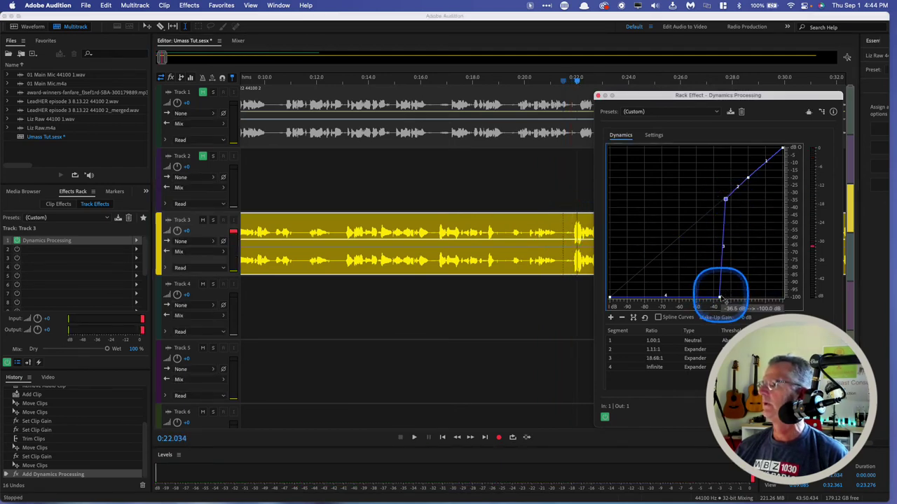
pyautogui.moveTo(720, 298); pyautogui.dragTo(725, 298)
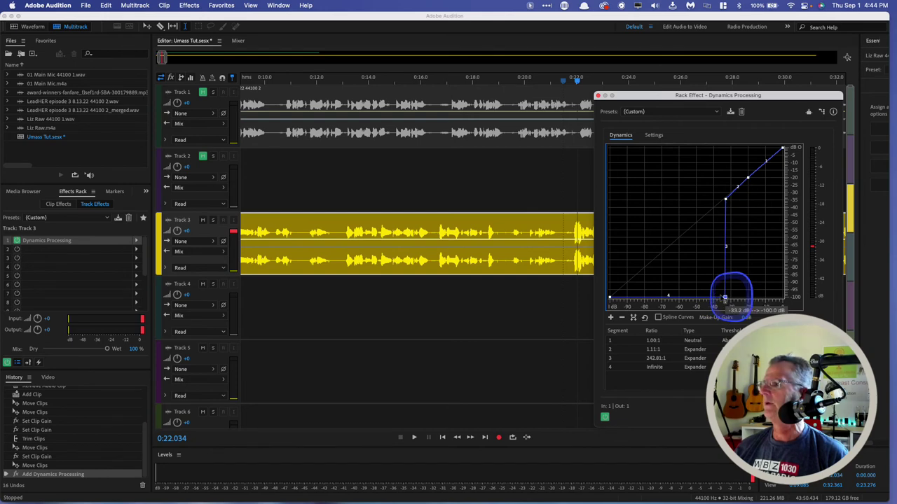
# - Listen to the gated Track 3 from about 0:20 and again from about 0:11, and close the Dynamics Processing window
pyautogui.click(522, 183)
pyautogui.press('space')
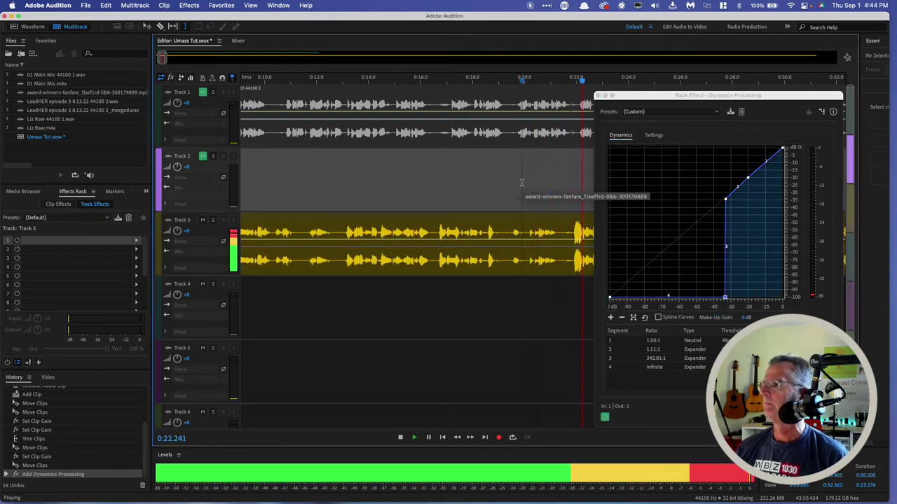
pyautogui.press('space')
pyautogui.click(301, 179)
pyautogui.press('space')
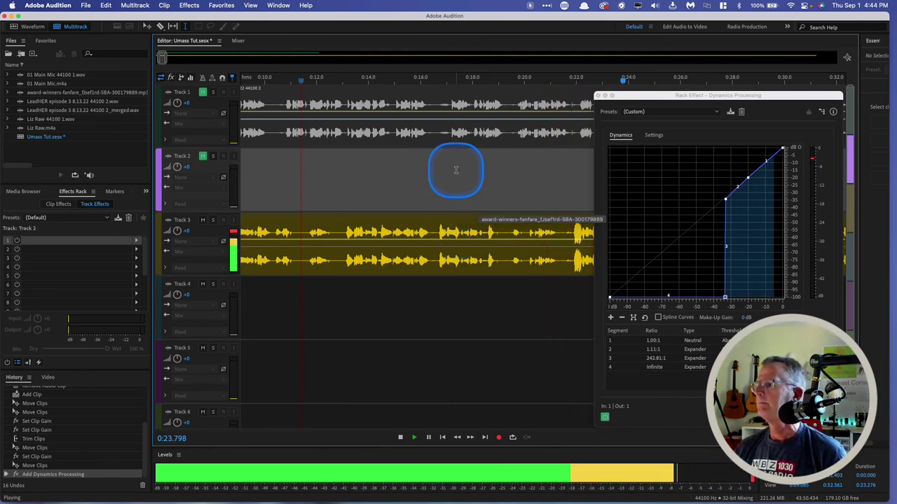
pyautogui.press('space')
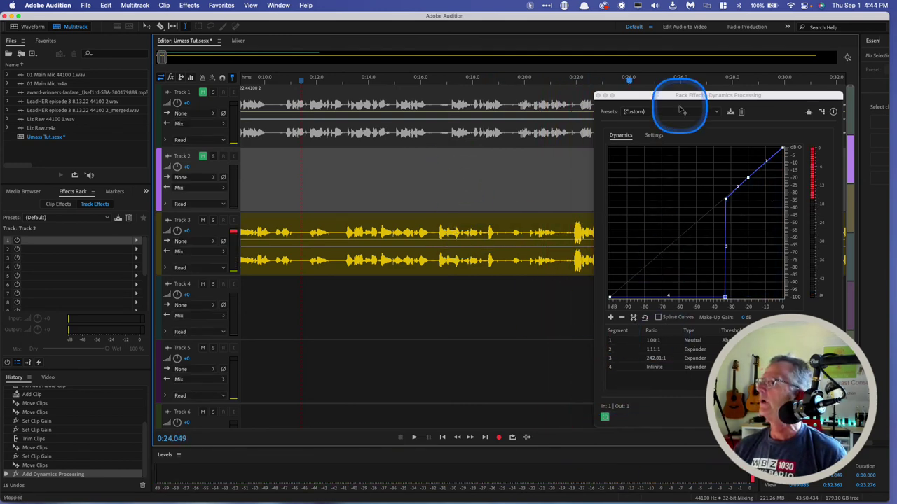
pyautogui.click(598, 95)
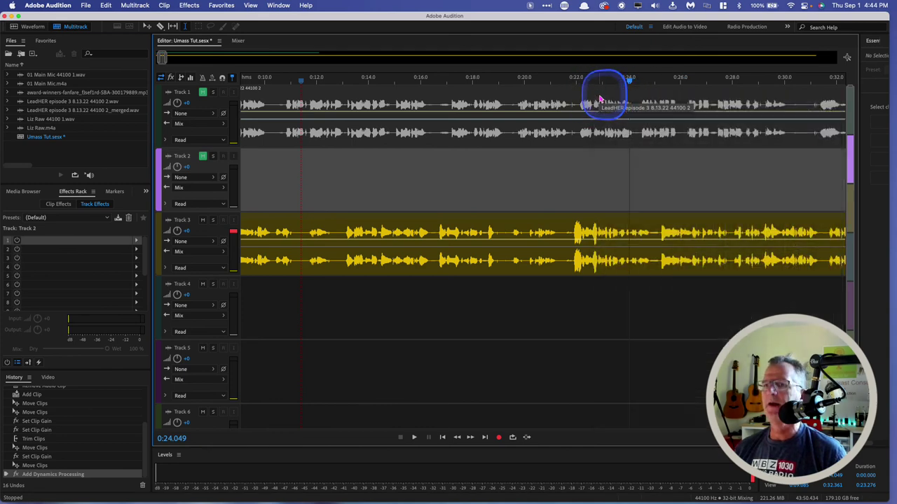